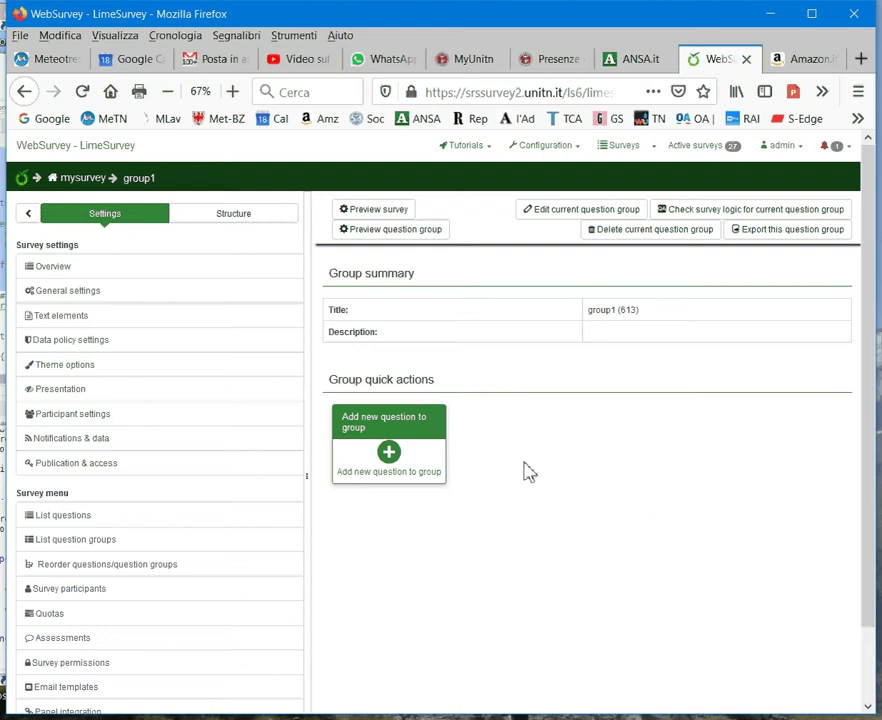
# - Start a new question in group1 with code q4 and pick the List (radio) type
pyautogui.click(390, 453)
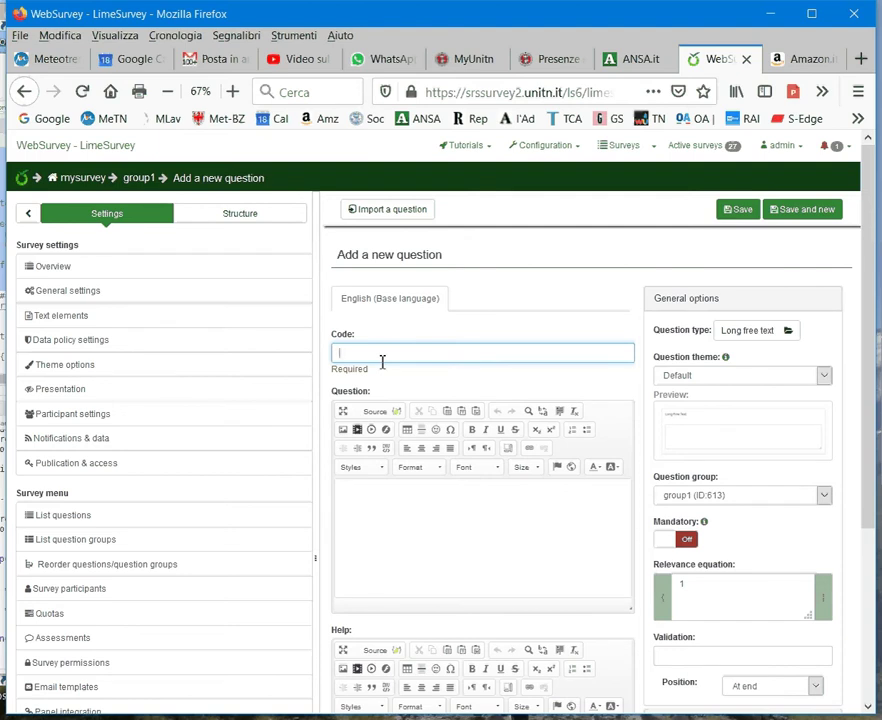
pyautogui.write('q4')
pyautogui.click(743, 333)
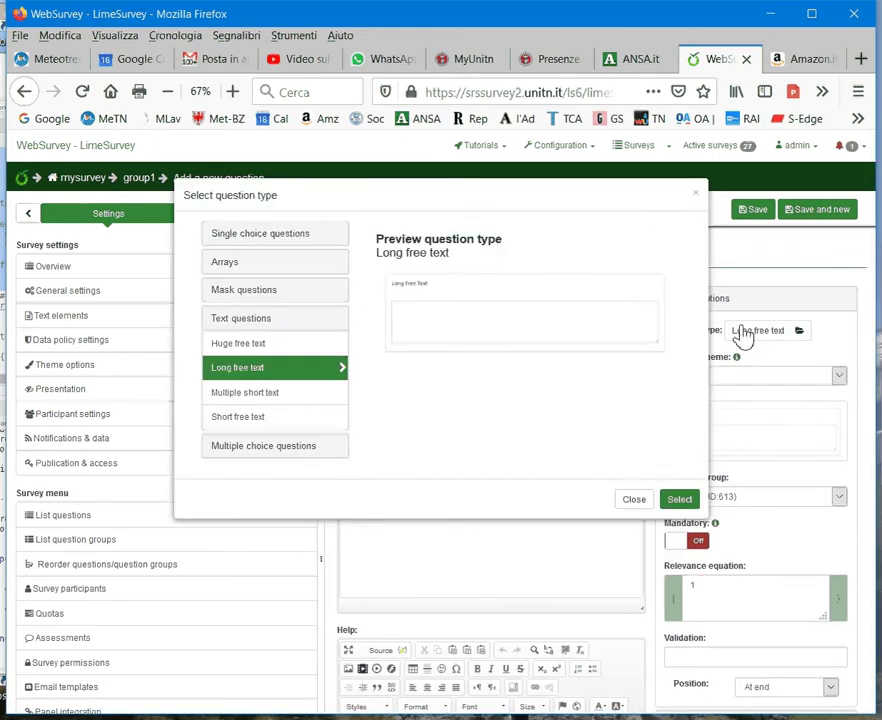
pyautogui.click(289, 247)
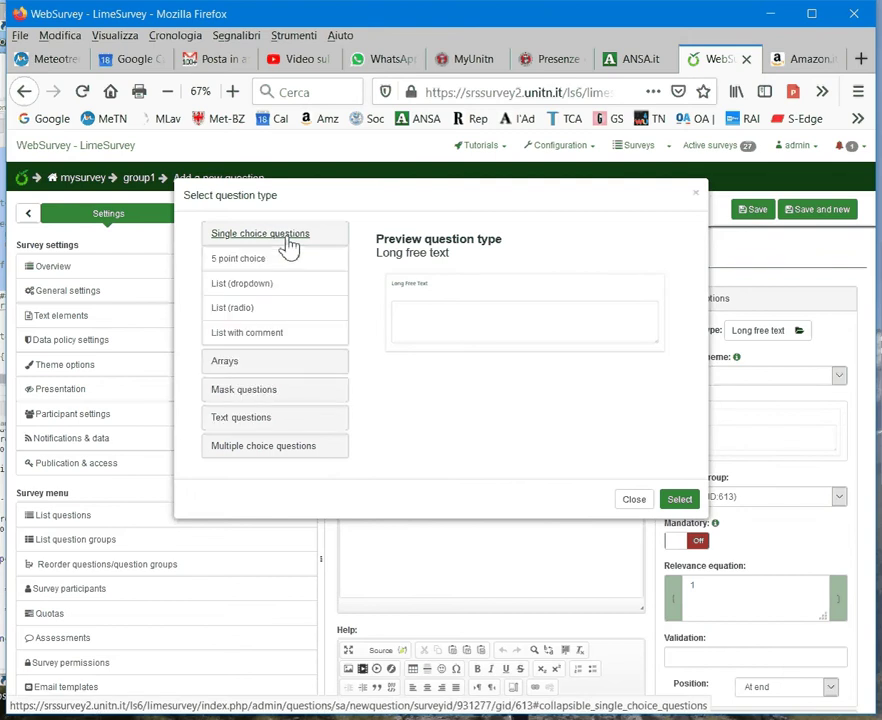
pyautogui.click(257, 317)
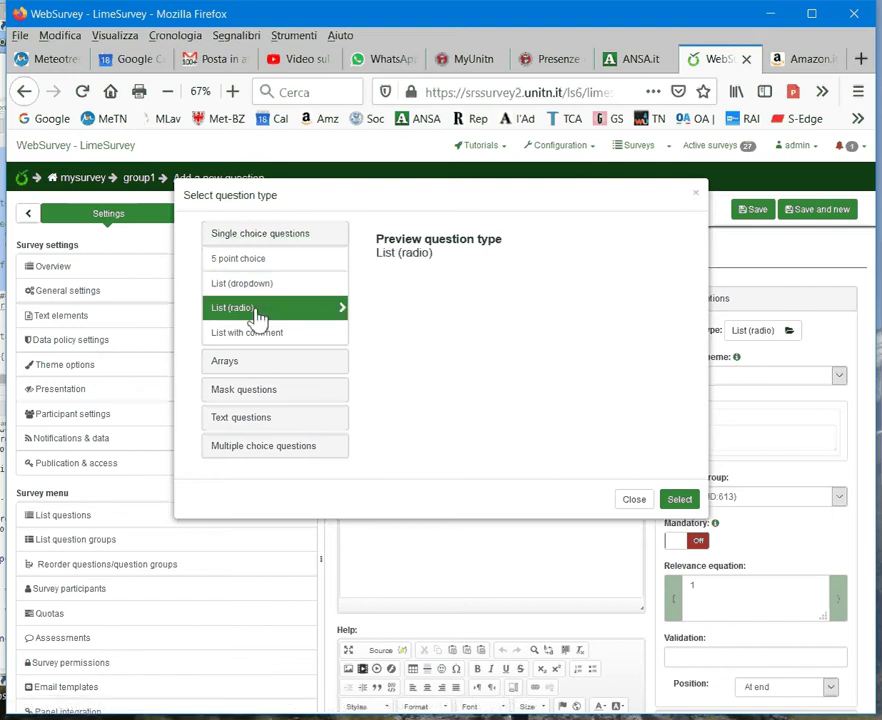
# - Confirm the List (radio) type and enter the question text 'Are you ...?'
pyautogui.click(675, 500)
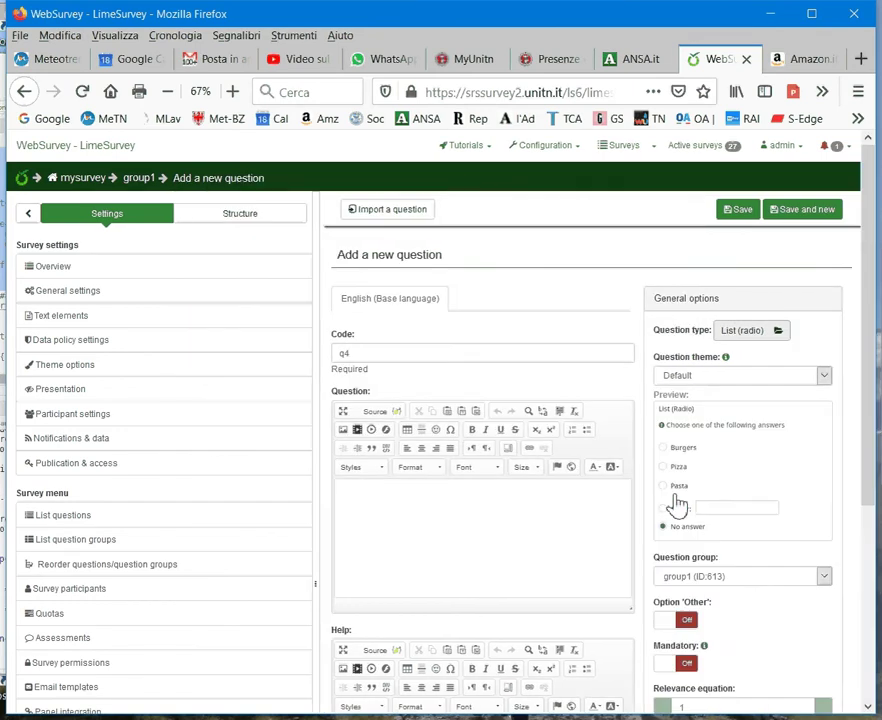
pyautogui.click(488, 499)
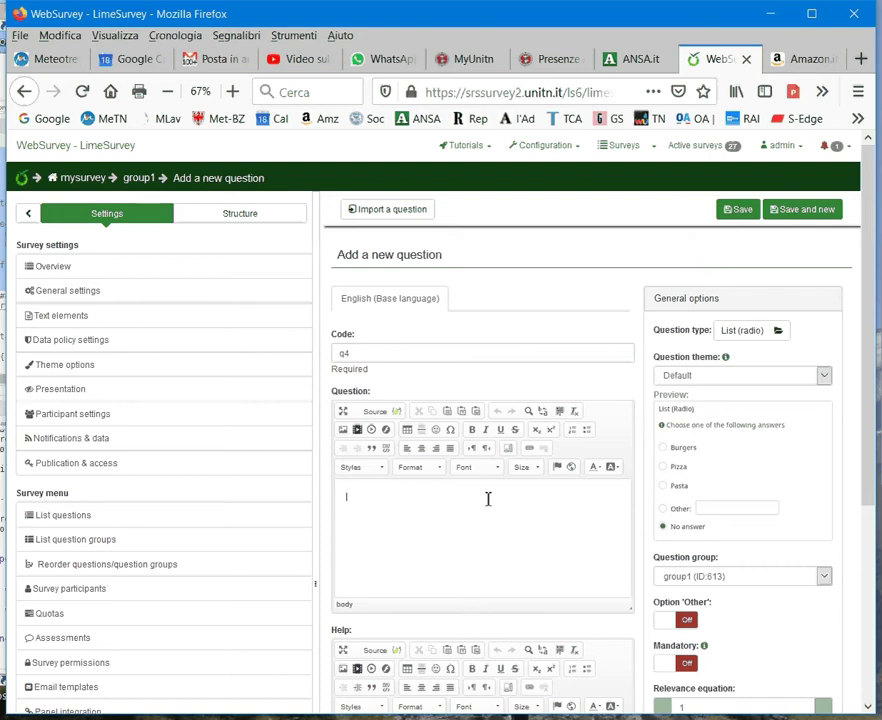
pyautogui.write('Are you ...?')
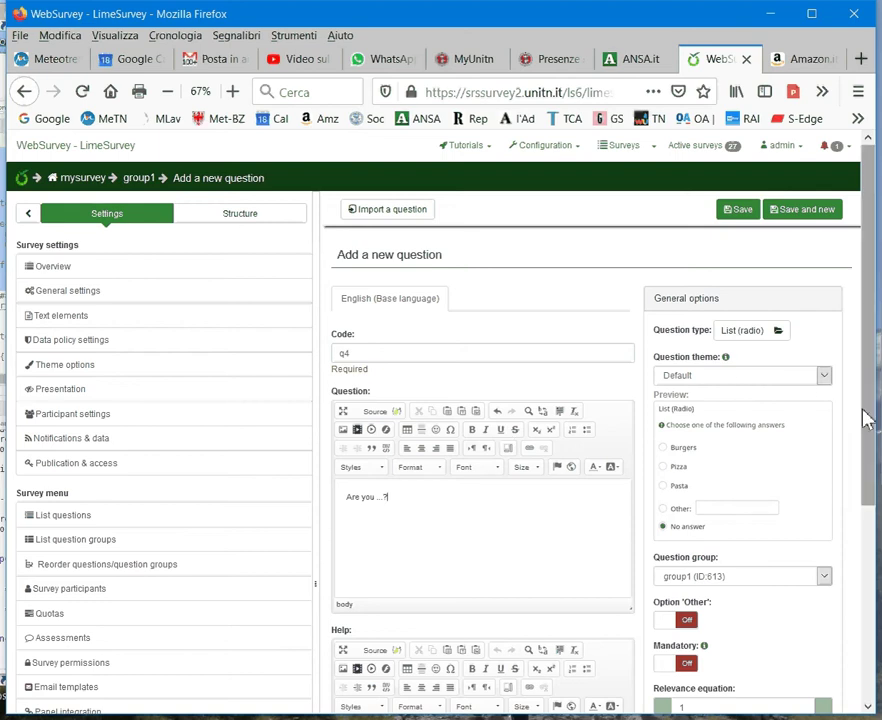
pyautogui.moveTo(866, 420); pyautogui.dragTo(867, 443)
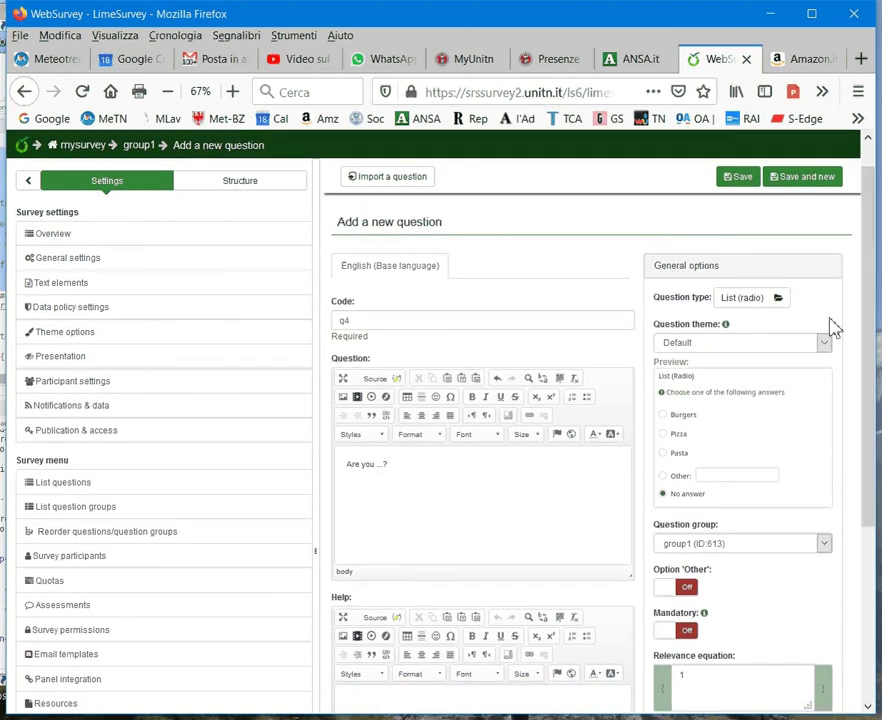
# - Save question q4 'Are you ...?' and view its question summary
pyautogui.click(733, 182)
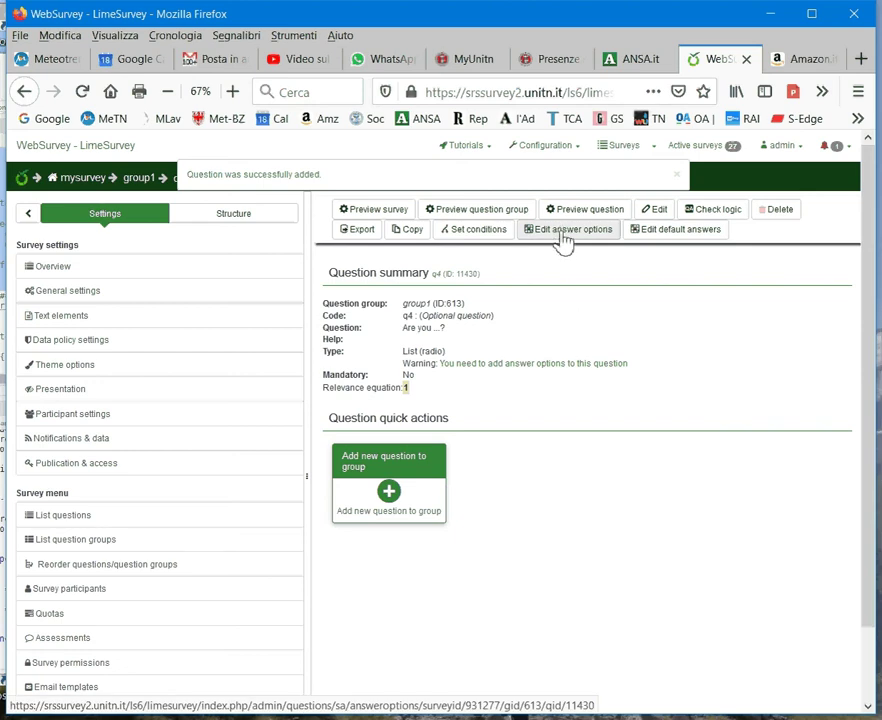
# - In the answer options editor, set the first answer option to Male with code 1
pyautogui.click(536, 372)
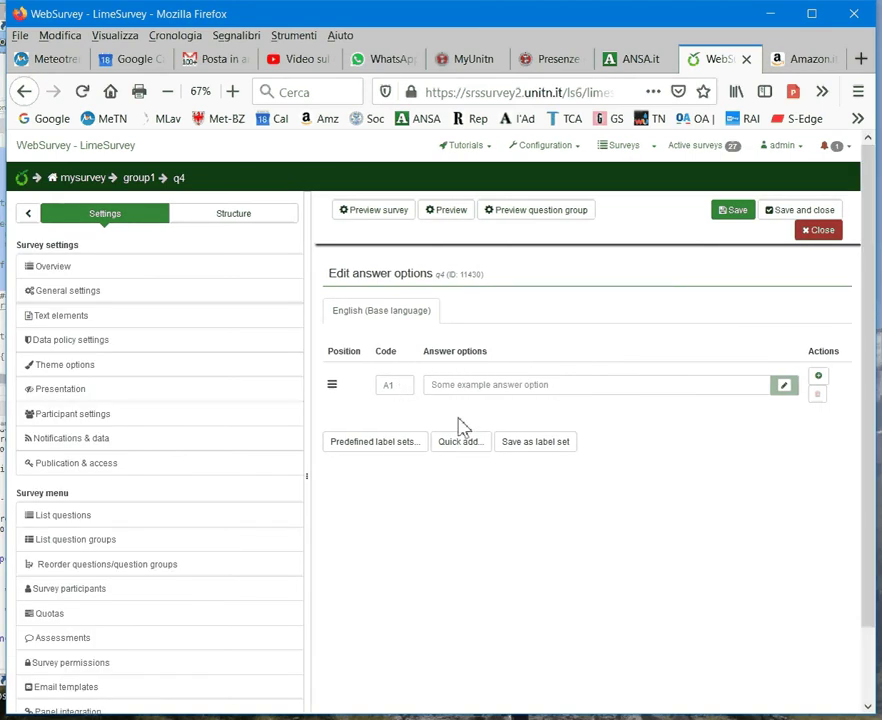
pyautogui.click(406, 386)
pyautogui.click(446, 386)
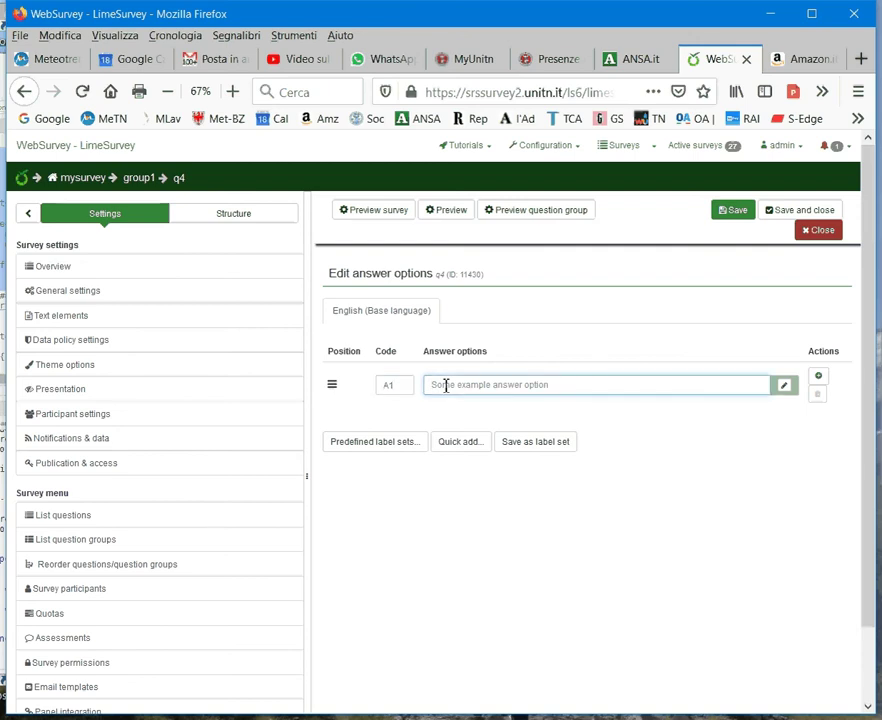
pyautogui.write('Yes')
pyautogui.press('BackSpace')
pyautogui.press('BackSpace')
pyautogui.press('BackSpace')
pyautogui.write('Male')
pyautogui.click(406, 386)
pyautogui.press('BackSpace')
pyautogui.press('BackSpace')
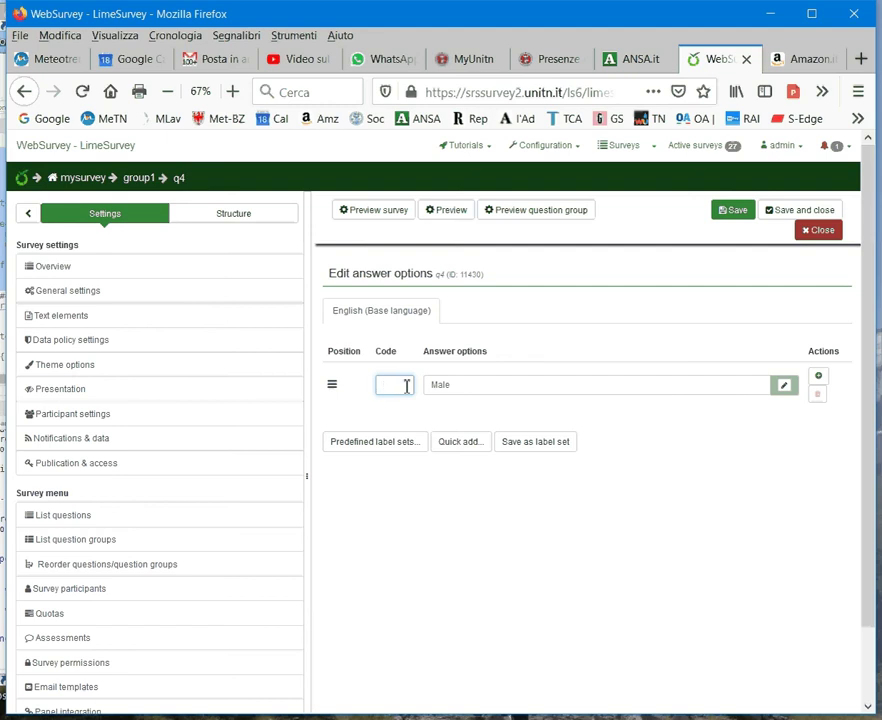
pyautogui.write('1')
# - Add a second answer option row with the text Female (code 2)
pyautogui.click(819, 379)
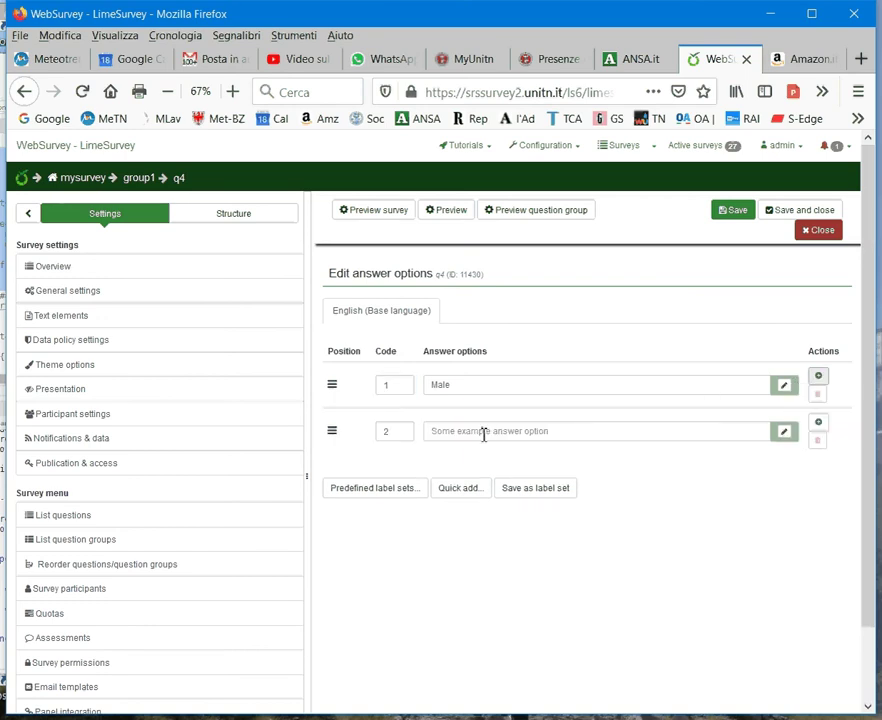
pyautogui.click(483, 434)
pyautogui.write('Female')
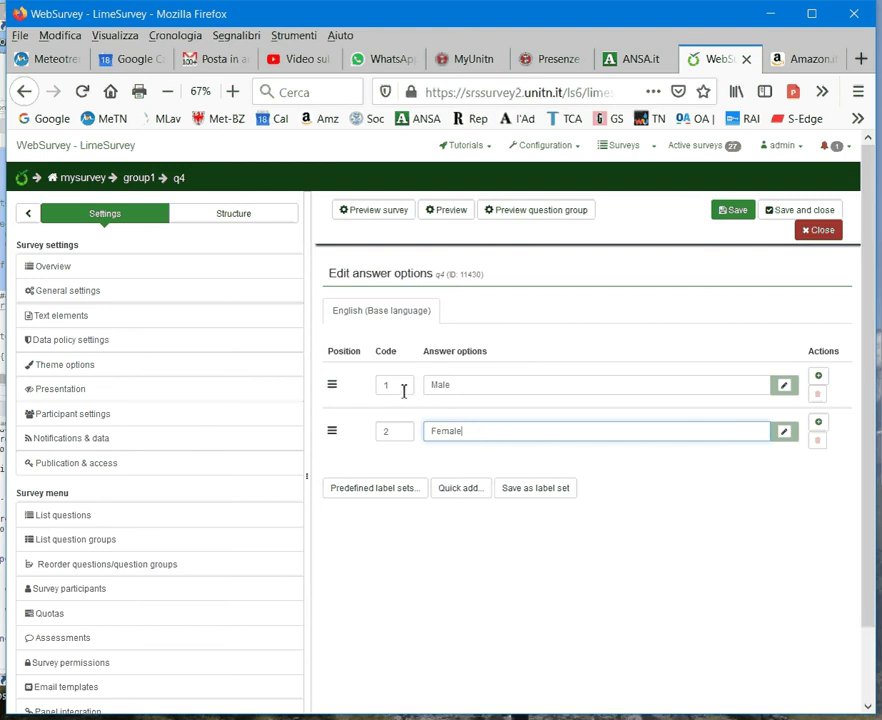
pyautogui.click(402, 390)
pyautogui.moveTo(400, 388); pyautogui.dragTo(369, 385)
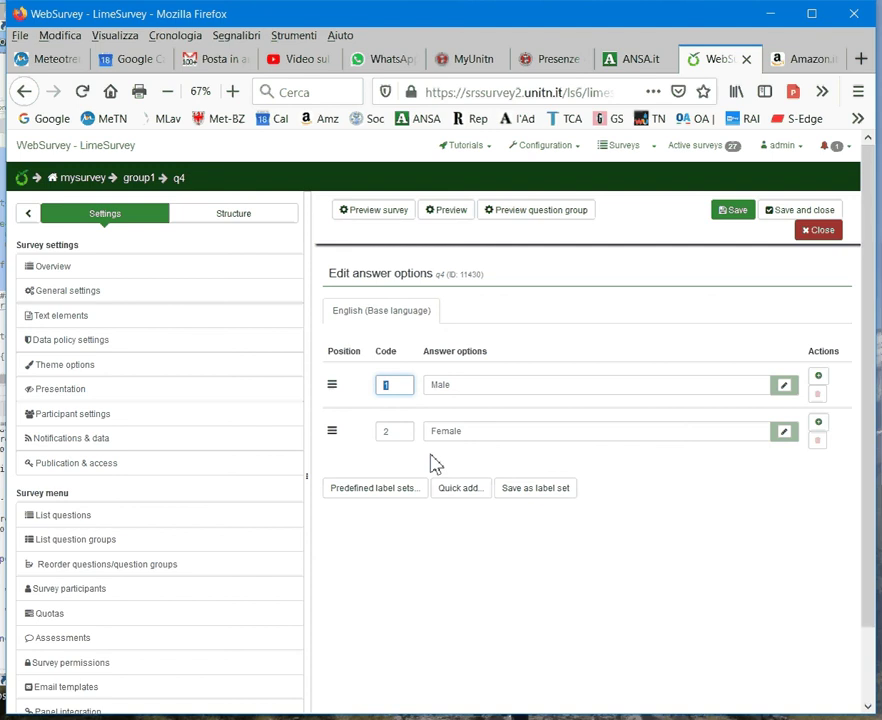
# - Save the Male and Female answer options, then preview the question and close the preview
pyautogui.click(735, 214)
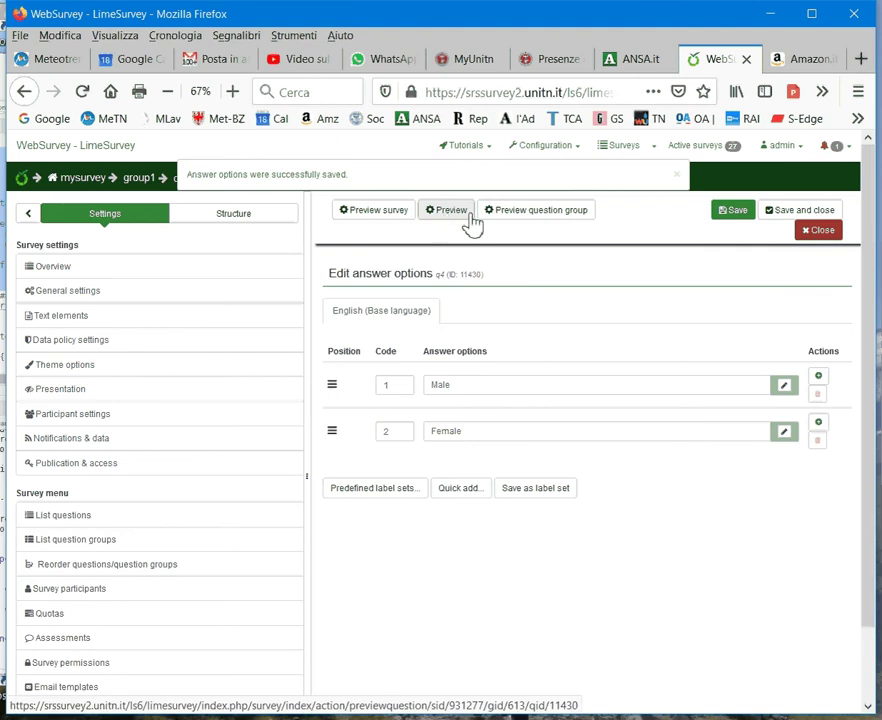
pyautogui.click(450, 212)
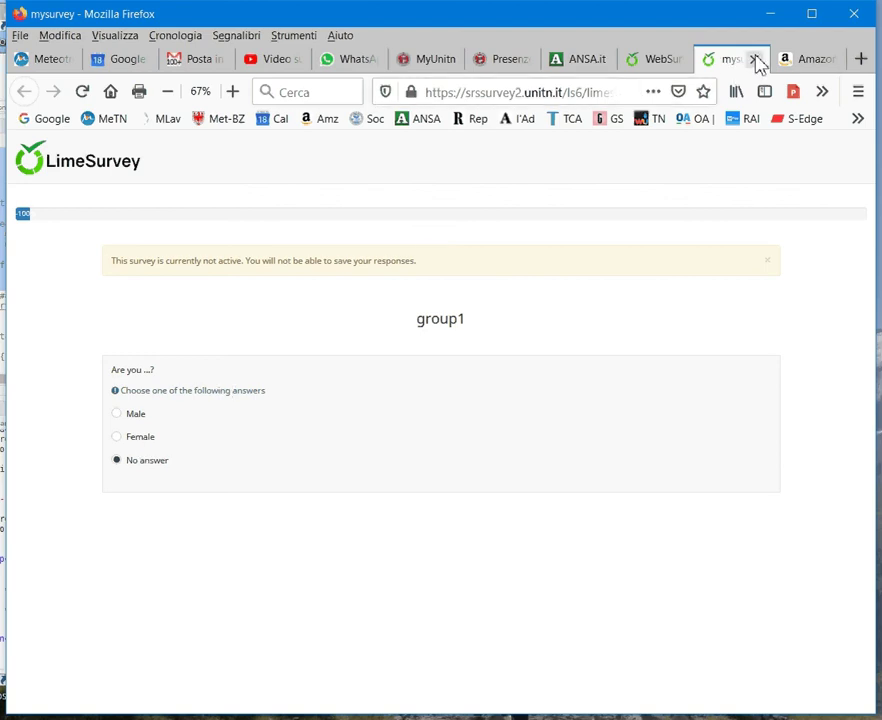
pyautogui.click(755, 60)
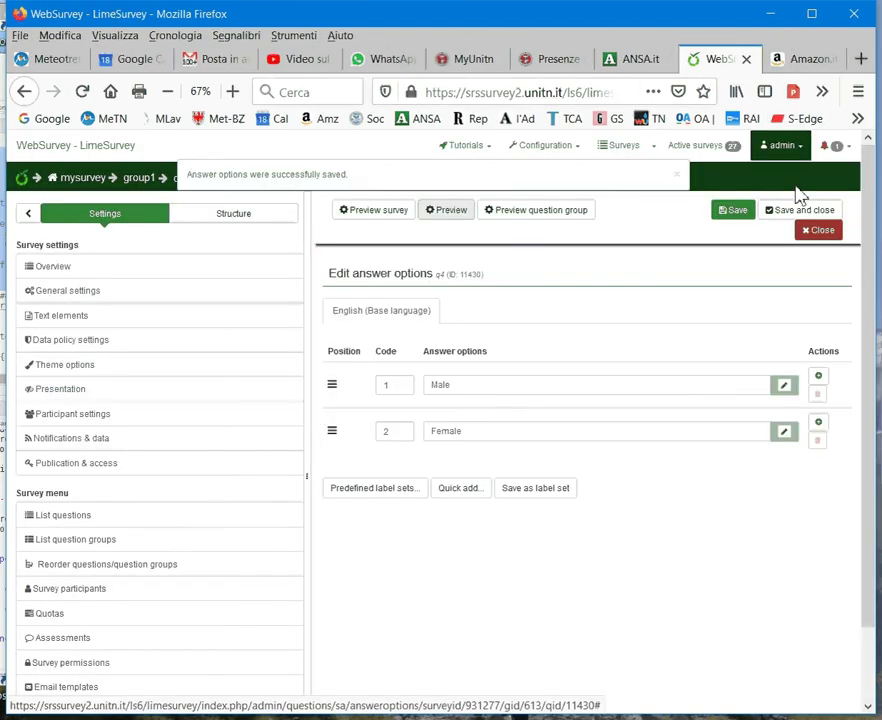